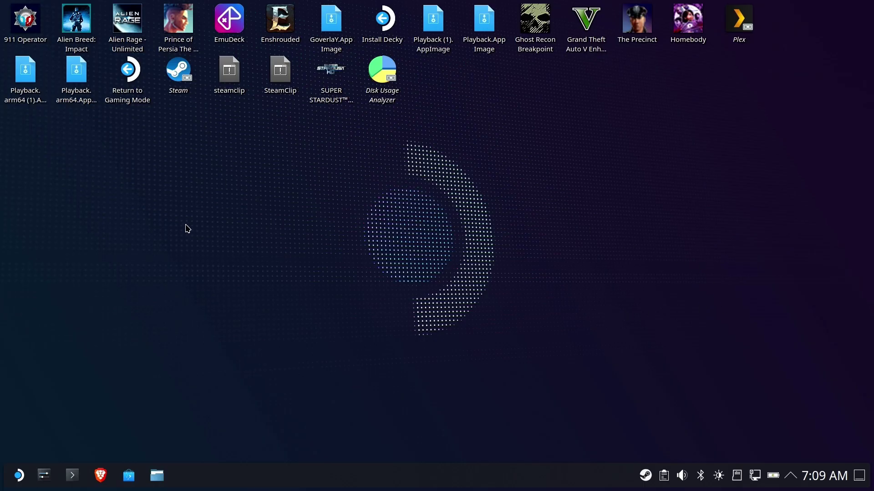
- In Brave, save the 12.0 MB Steam Deck installer GeForceNOWSetup.bin from Gaming Handheld Devices
click(100, 475)
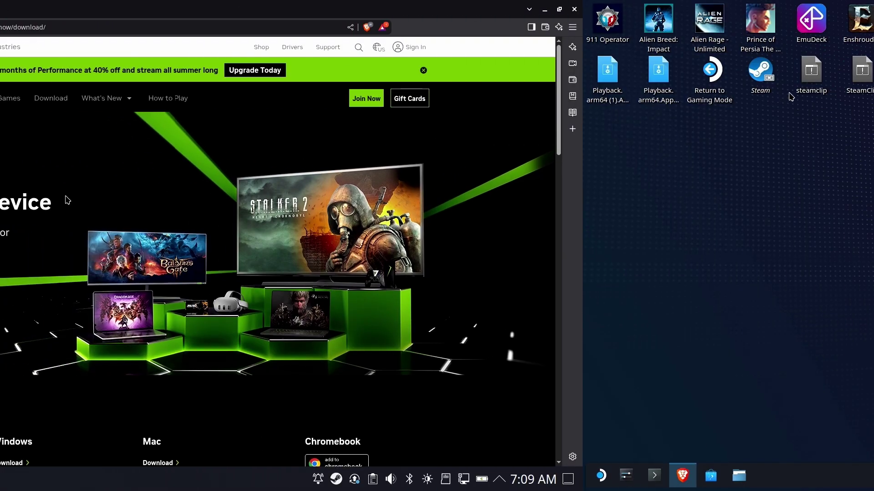
scroll(356, 200, down, 7)
scroll(356, 200, down, 4)
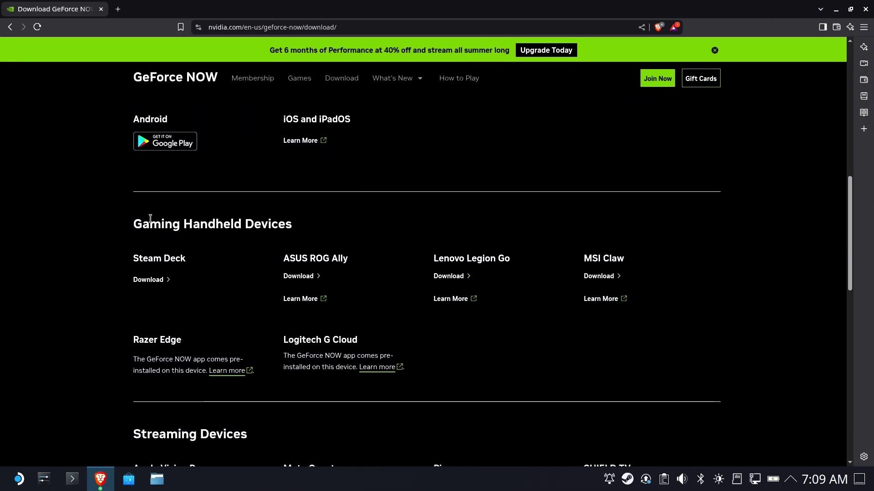
click(143, 279)
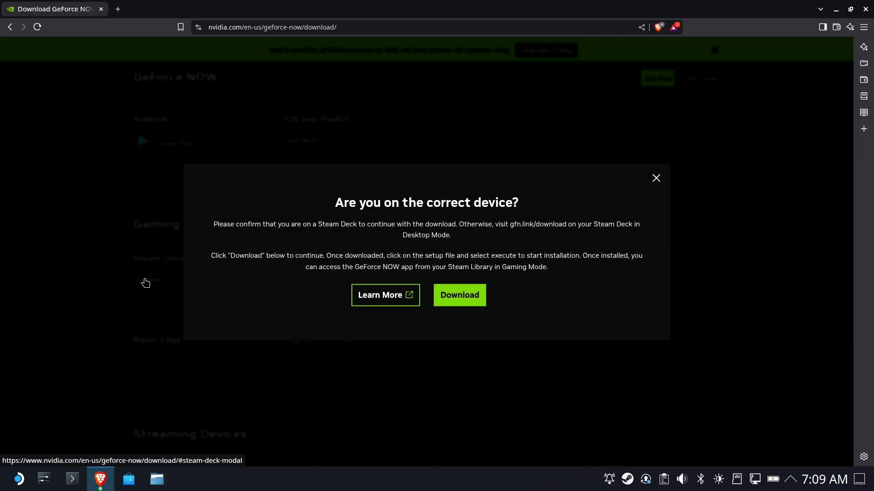
click(460, 299)
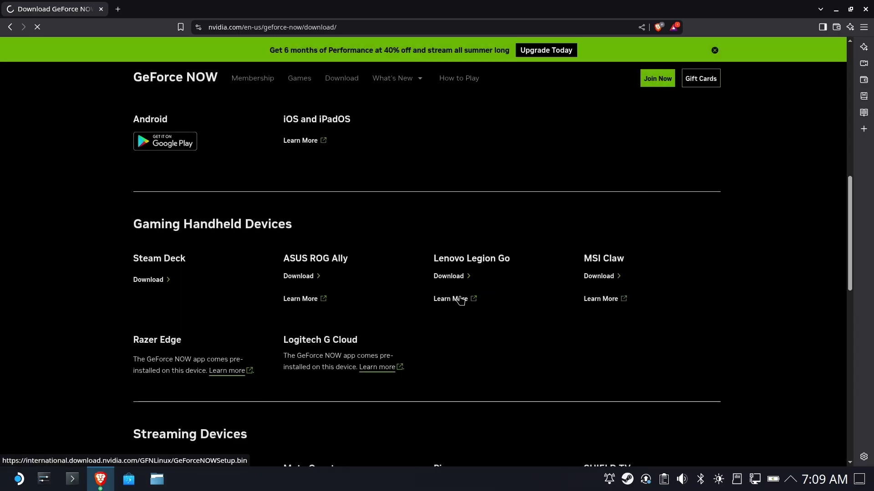
click(569, 320)
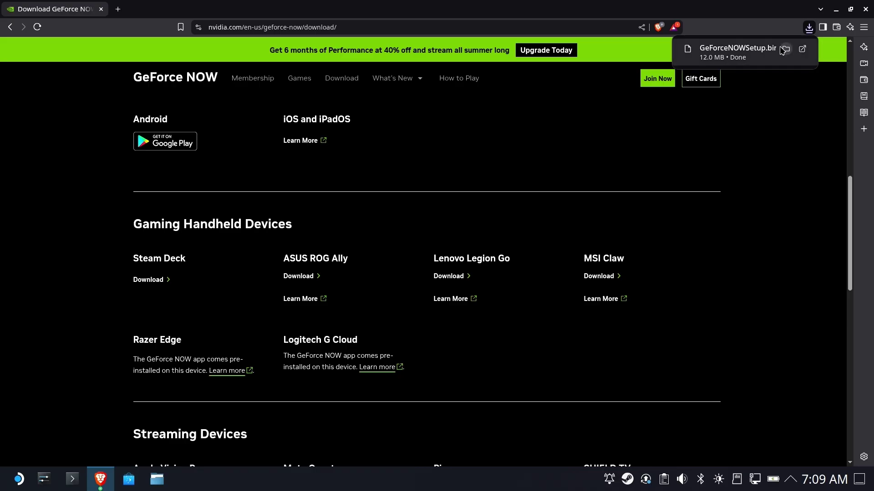
- Run GeForceNOWSetup.bin from the Downloads folder and let it continue past the warning
click(785, 49)
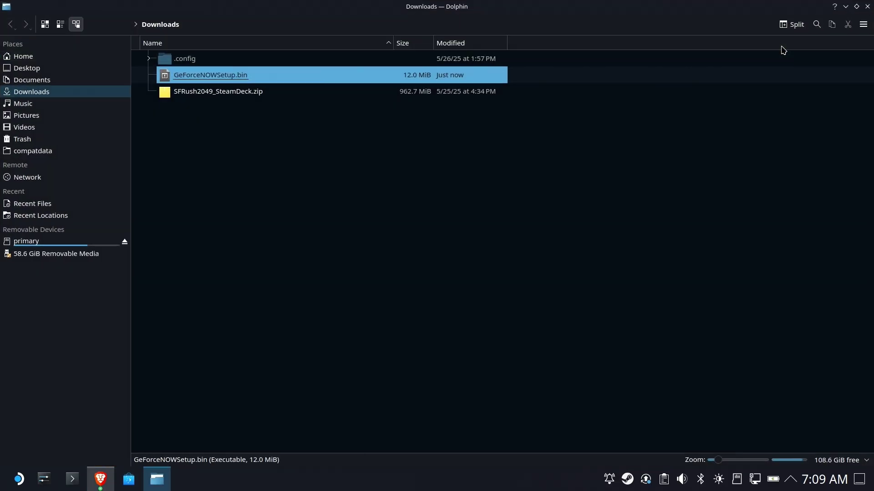
click(469, 167)
click(210, 74)
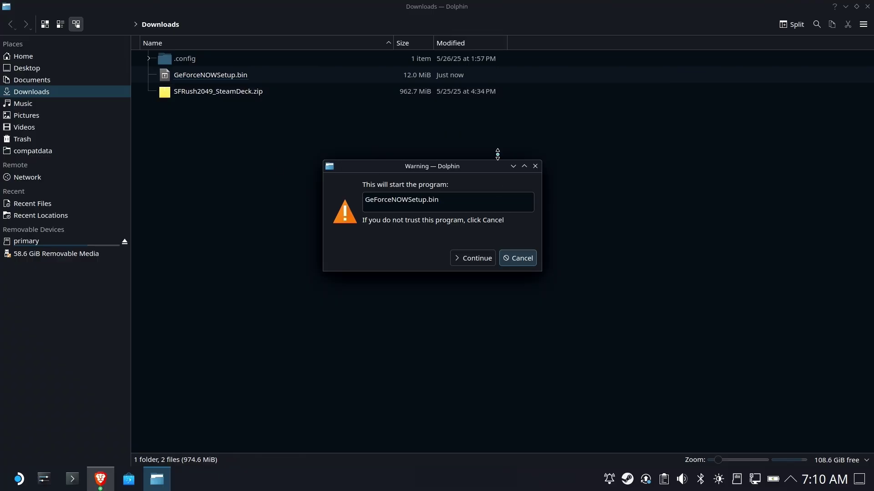
click(474, 258)
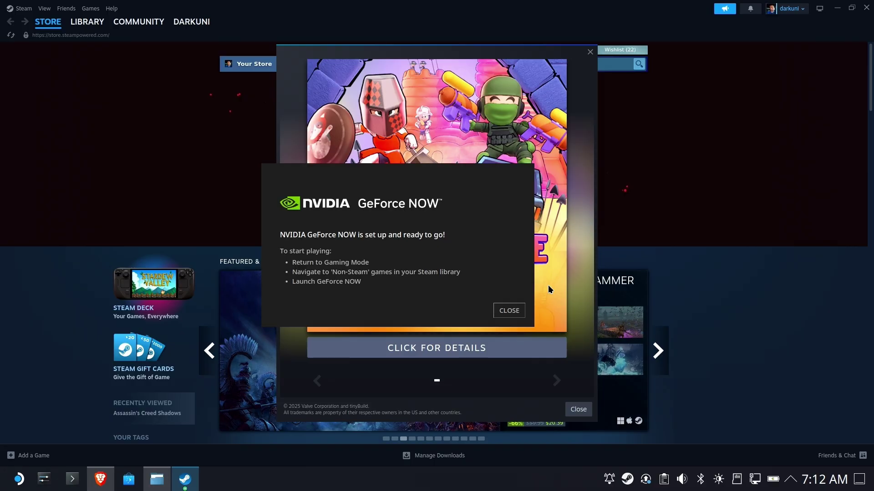
- Dismiss the store promo and search the Steam library for 'gefo'
click(590, 52)
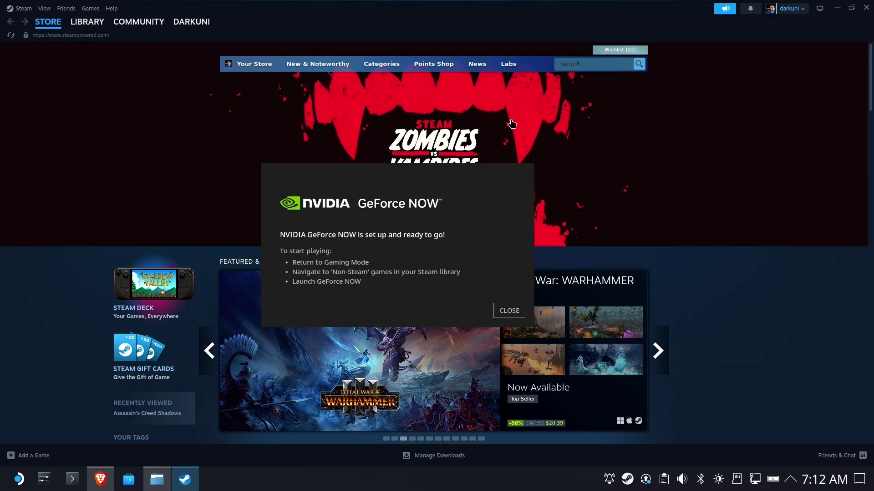
click(92, 24)
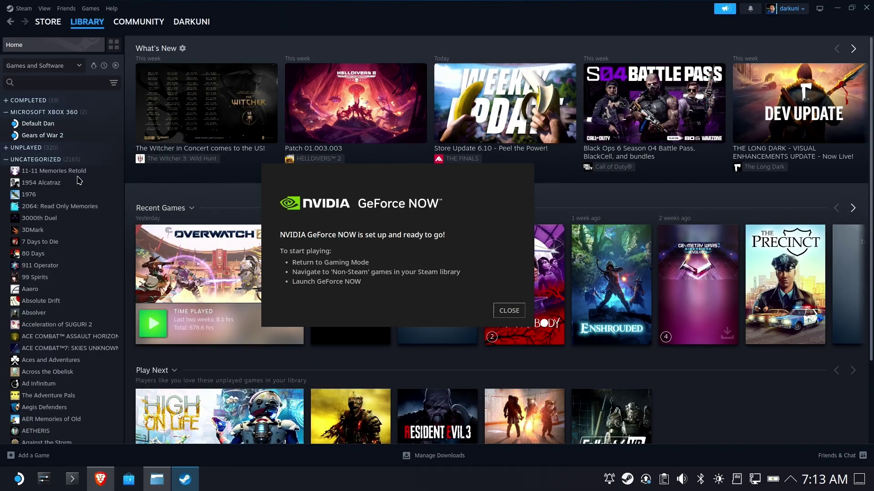
click(47, 84)
click(47, 83)
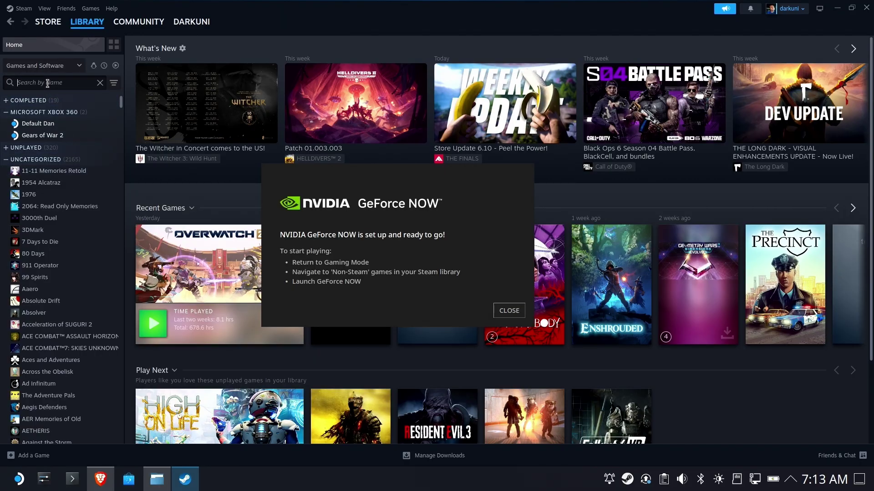
text(gefo)
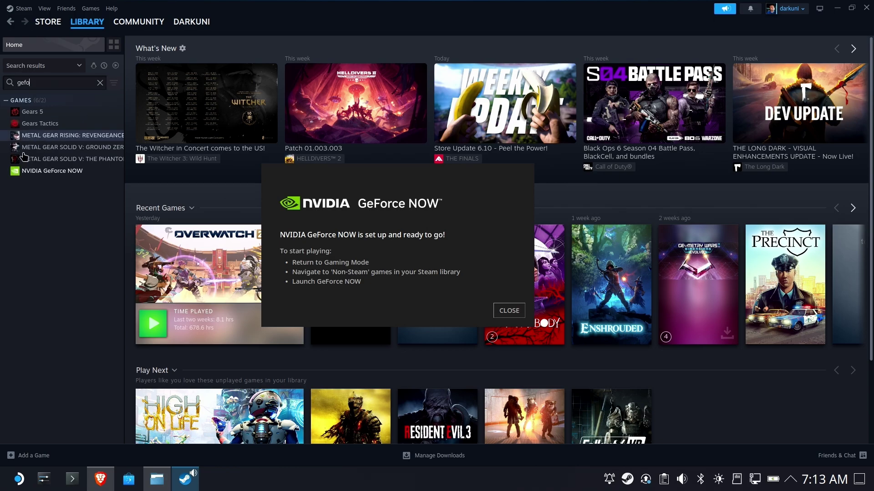
- Select NVIDIA GeForce NOW, close its ready notice, and press Play
click(20, 172)
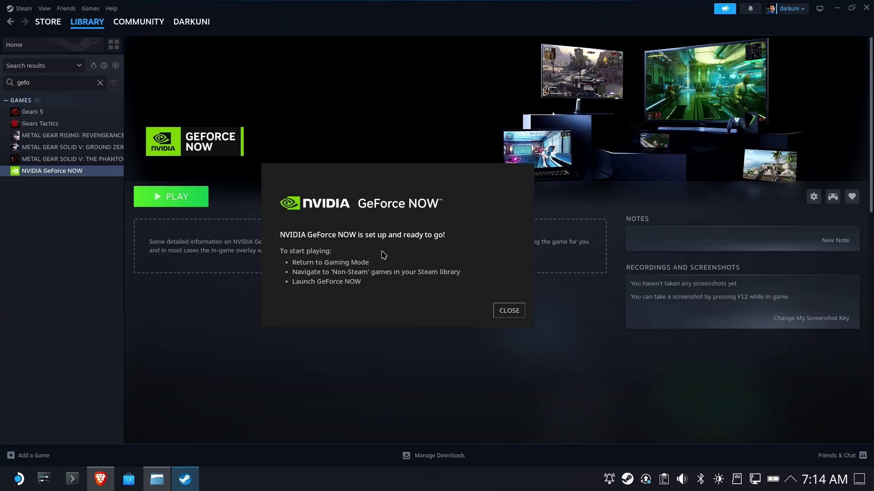
click(512, 311)
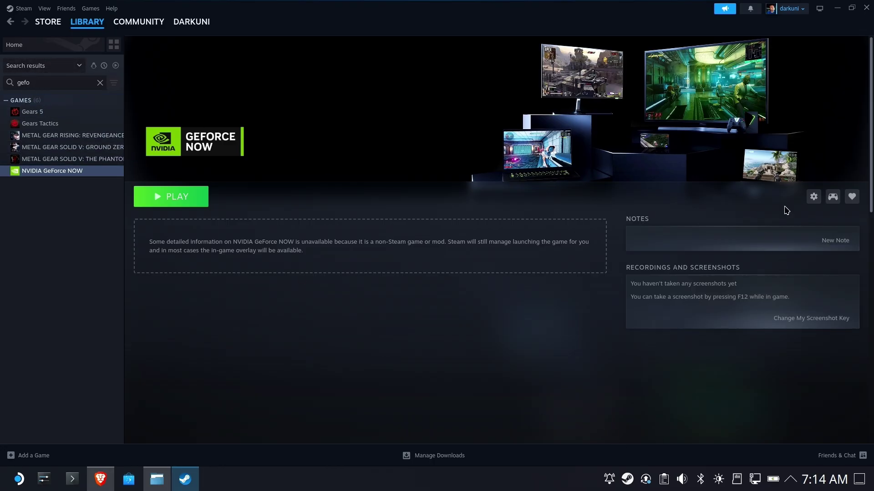
click(186, 206)
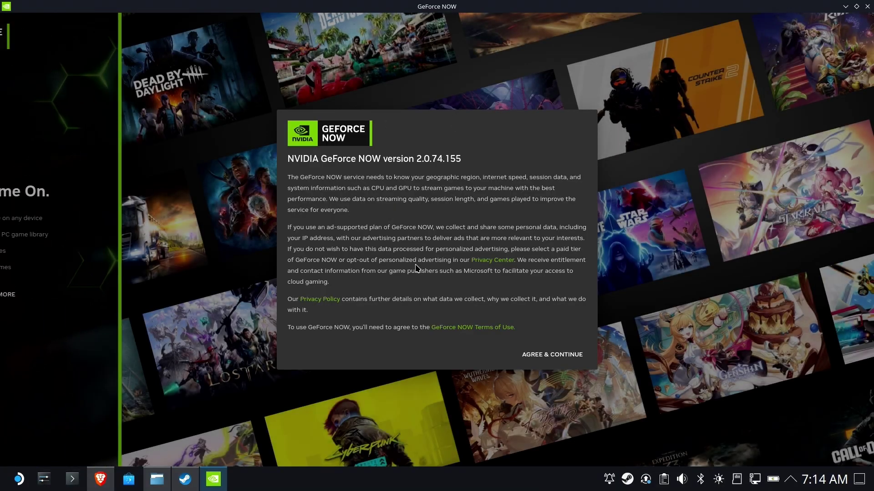
- Accept the terms, sign in via GET IN, close Release highlights, and quit GeForce NOW
click(571, 356)
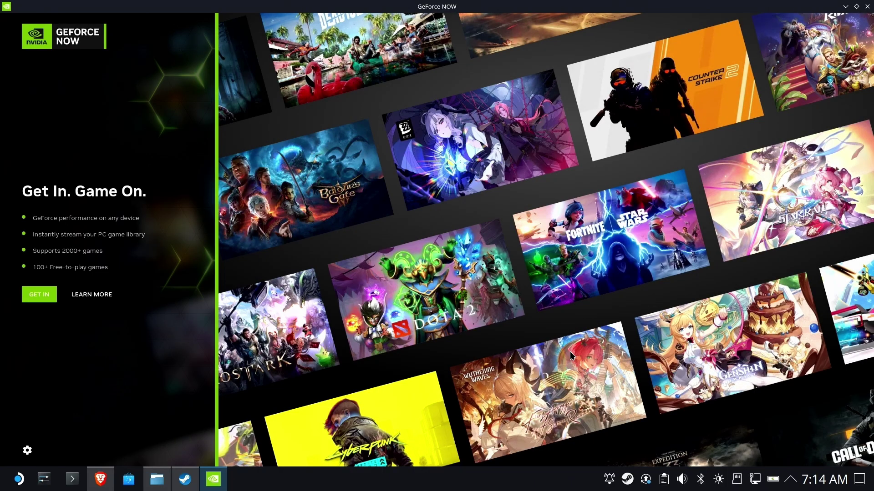
click(47, 298)
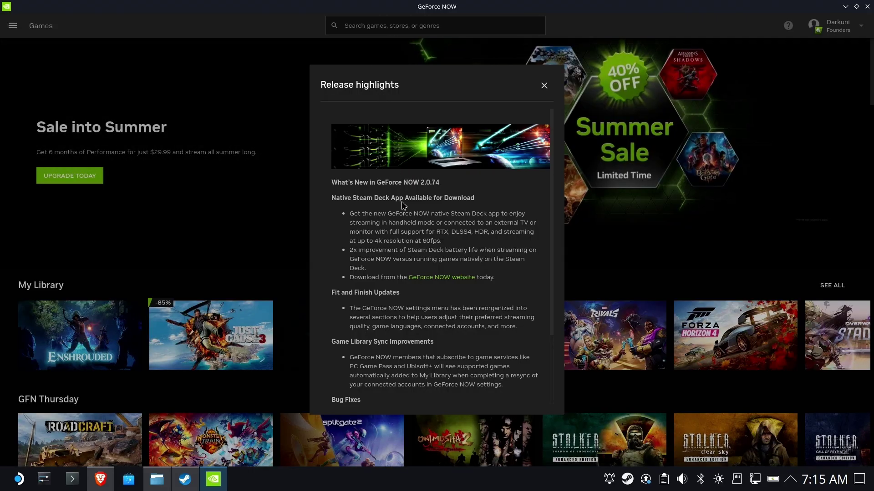
click(545, 86)
key(Escape)
click(547, 252)
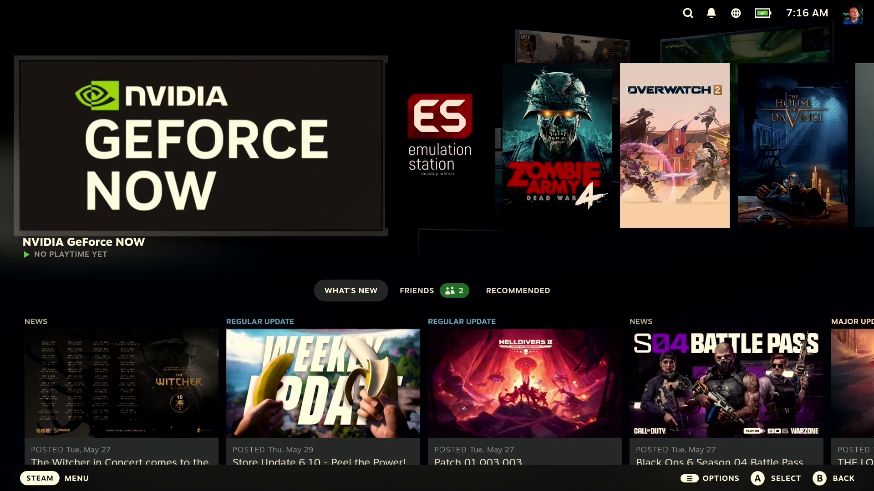
- Launch the NVIDIA GeForce NOW tile from the Gaming Mode Recent Games row
key(Right)
key(Left)
key(Return)
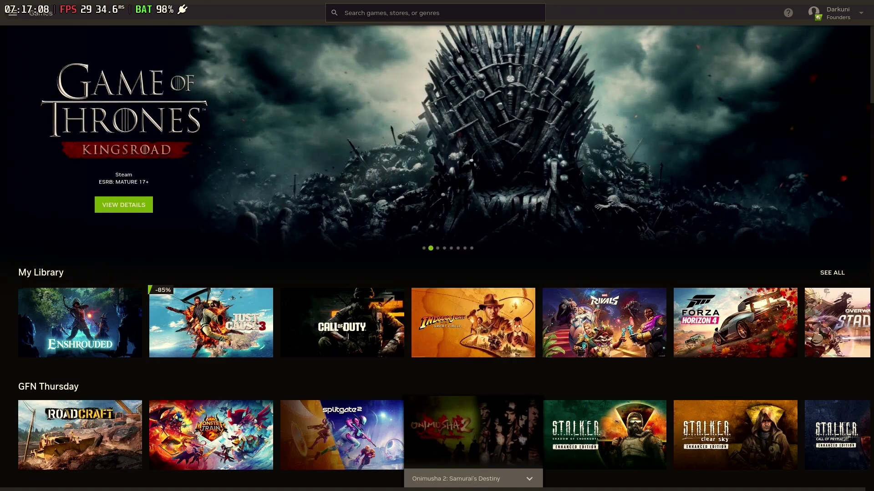
- Open Indiana Jones and the Great Circle in My Library and press Play to stream it
key(Return)
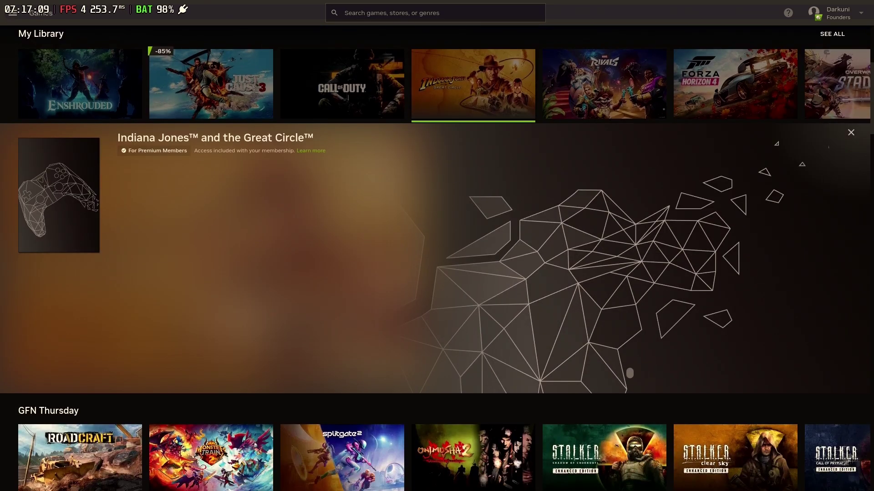
key(Return)
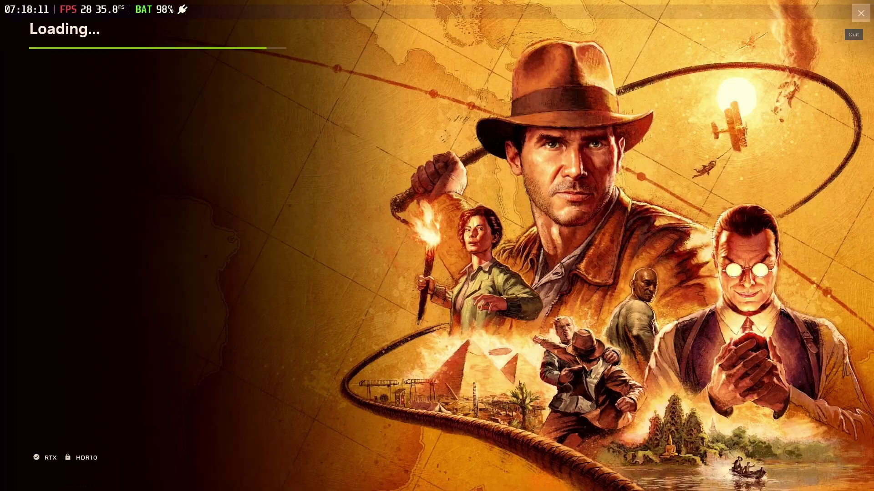
click(860, 13)
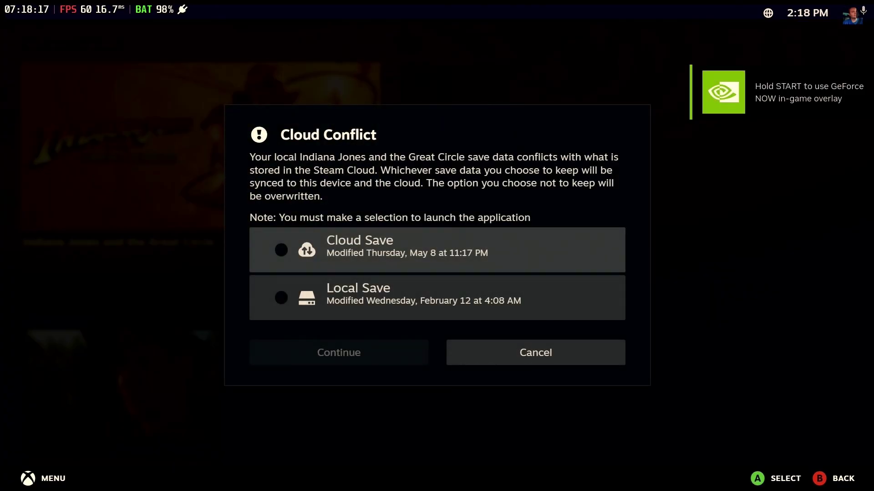
- Choose Cloud Save in the Steam Cloud Conflict prompt and continue the launch
key(Down)
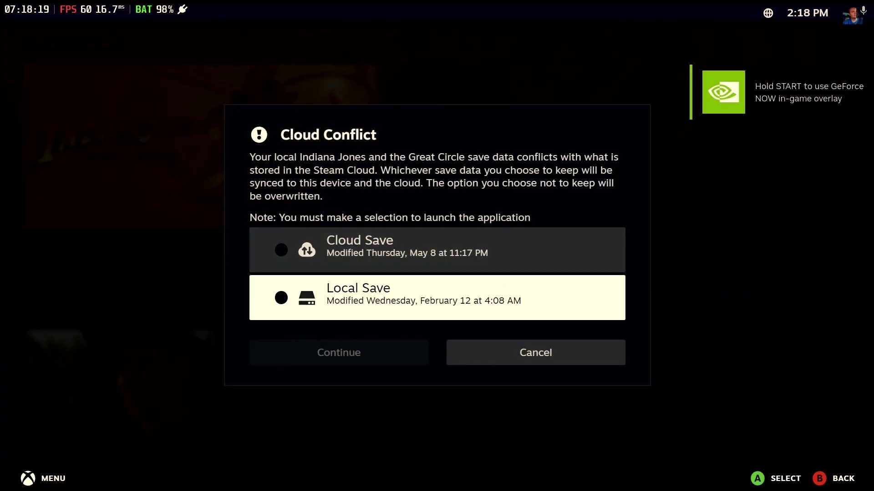
key(Up)
key(Return)
key(Down)
key(Down)
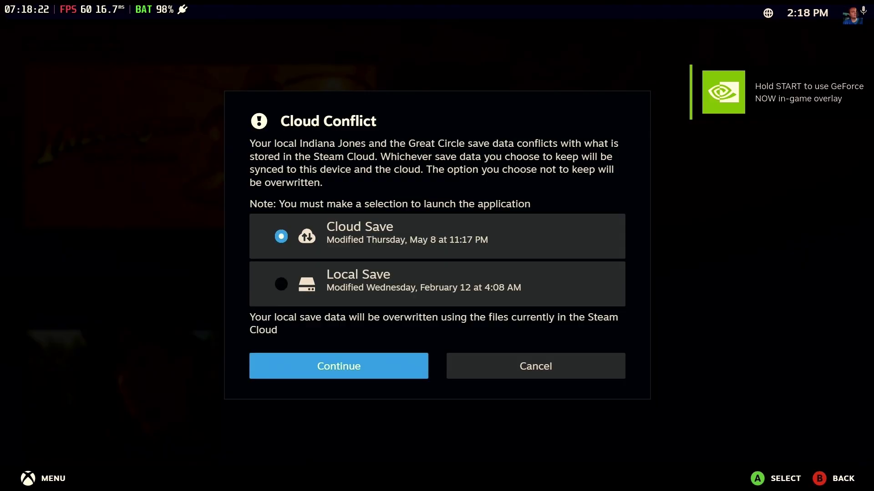
key(Return)
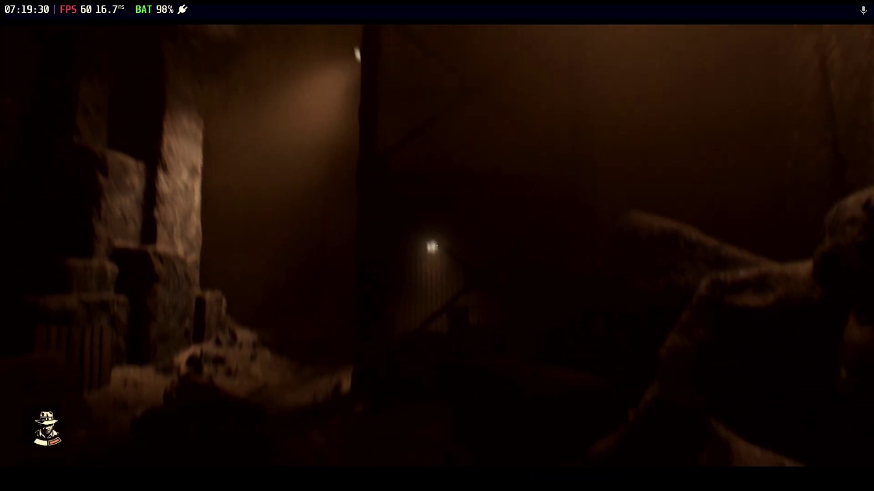
- Turn left and walk forward past the rubble in the cave passage
key(shift+w)
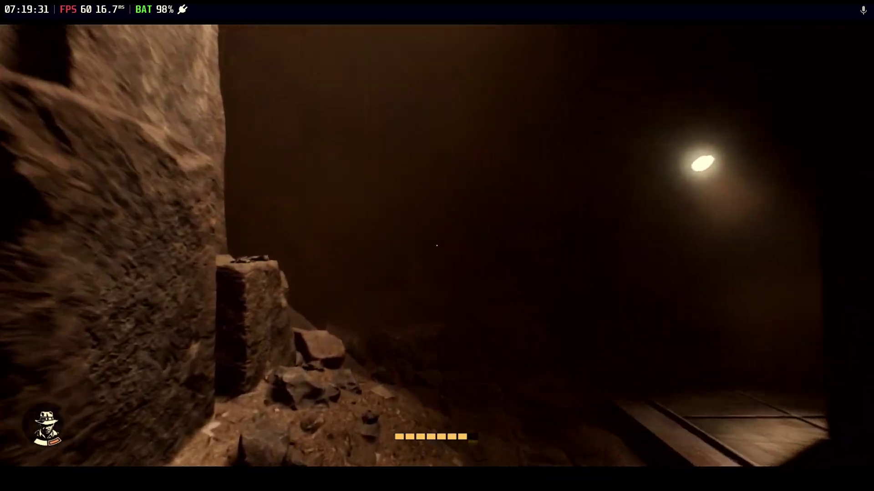